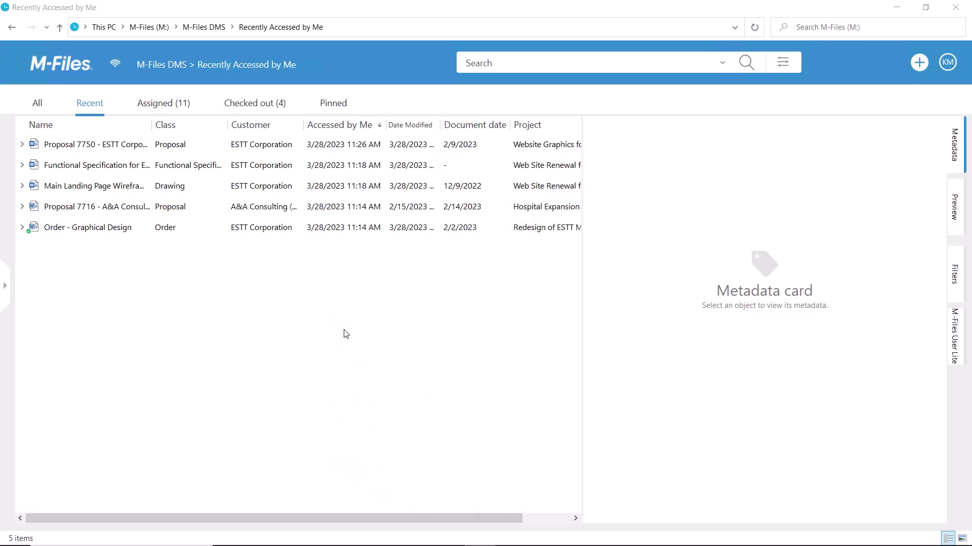
# Step: Classify the Meeting Agenda as Agenda: event date March 28, document date today, meeting type Project meeting
pyautogui.write('age')
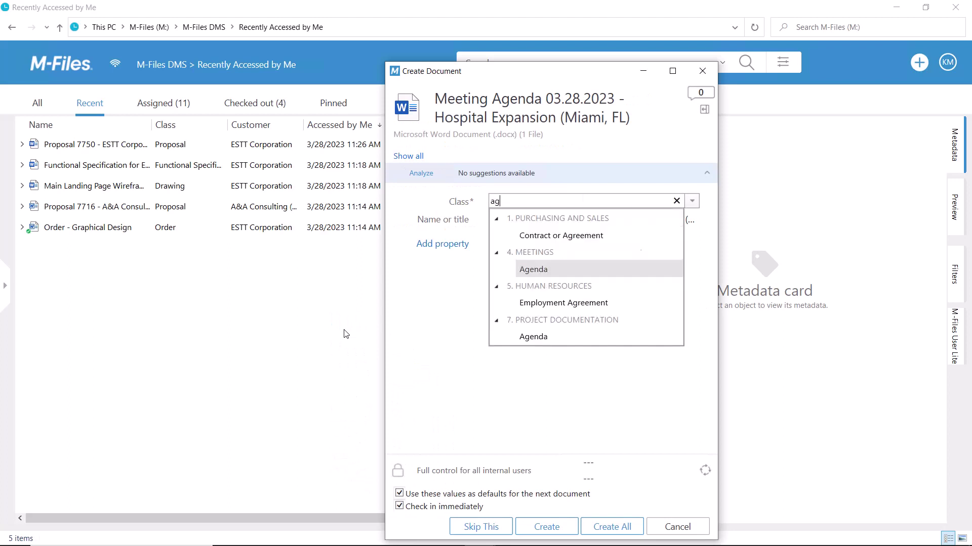
pyautogui.click(589, 235)
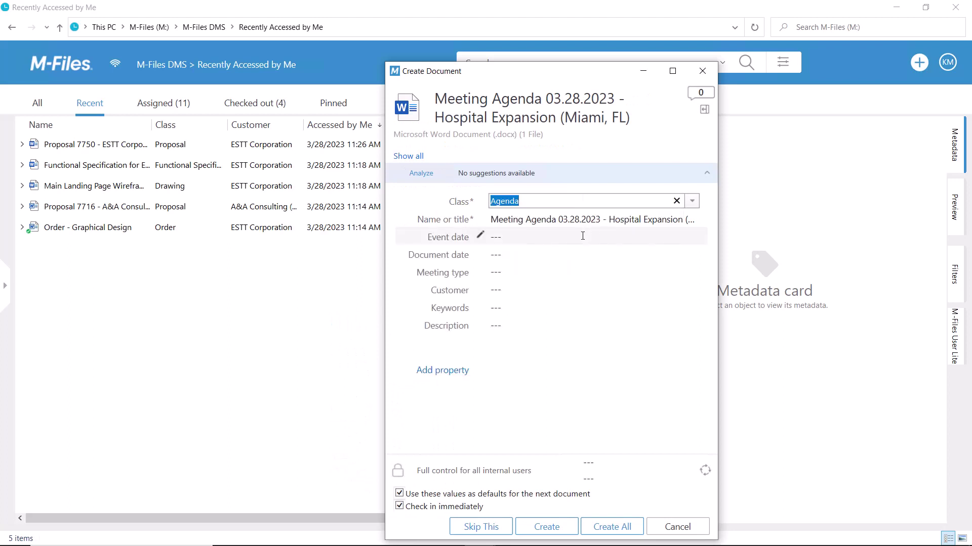
pyautogui.click(580, 236)
pyautogui.click(539, 370)
pyautogui.click(529, 256)
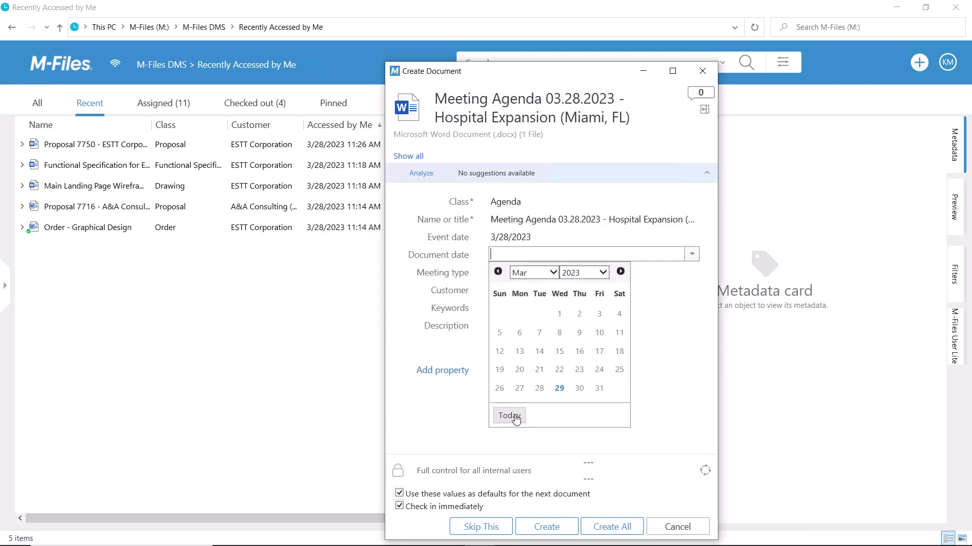
pyautogui.click(509, 416)
pyautogui.click(691, 272)
pyautogui.click(550, 358)
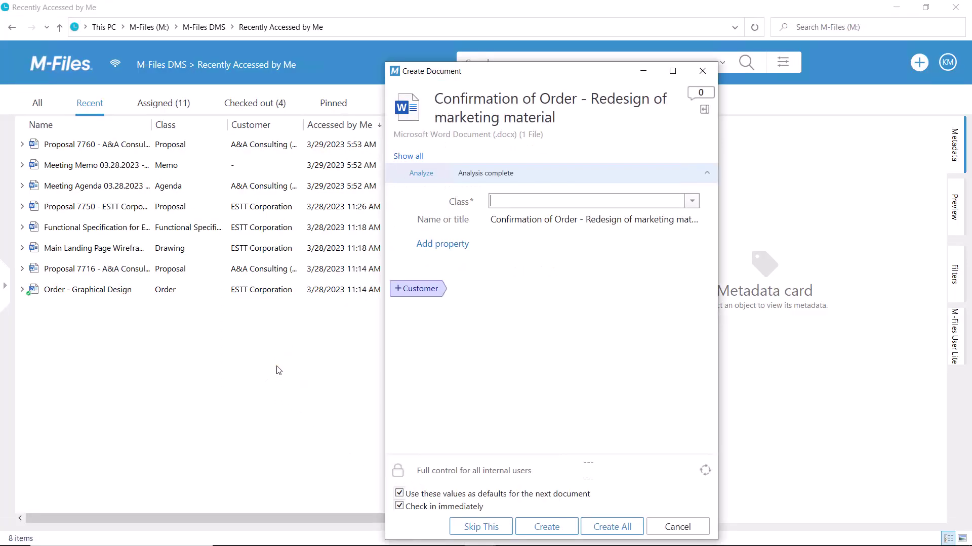
# Step: Set the document class to Confirmation of Order from the Purchasing and Sales group
pyautogui.click(692, 202)
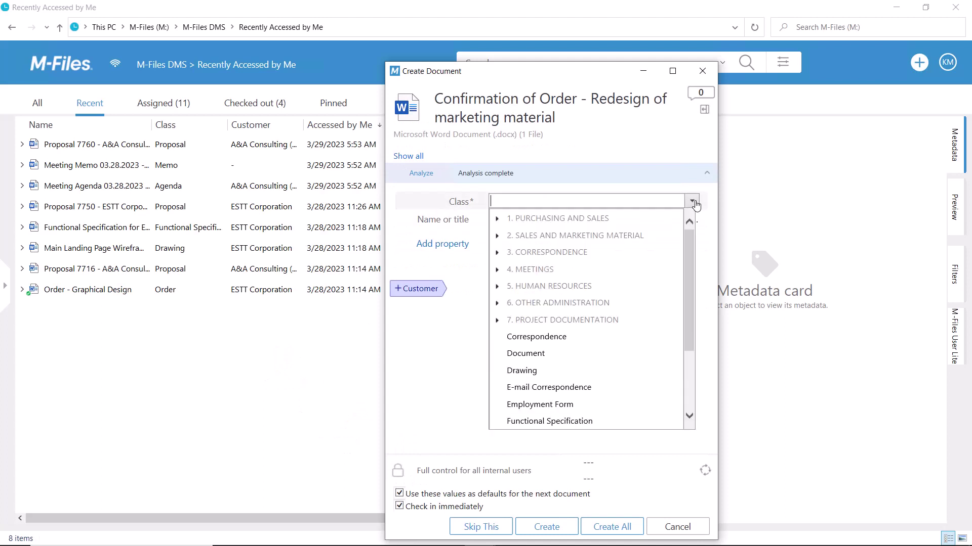
pyautogui.click(498, 219)
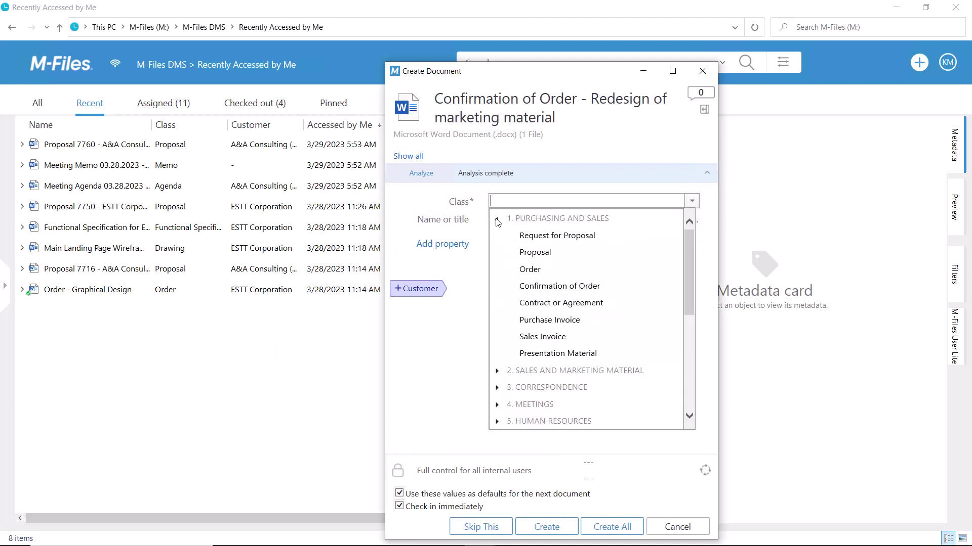
pyautogui.click(567, 286)
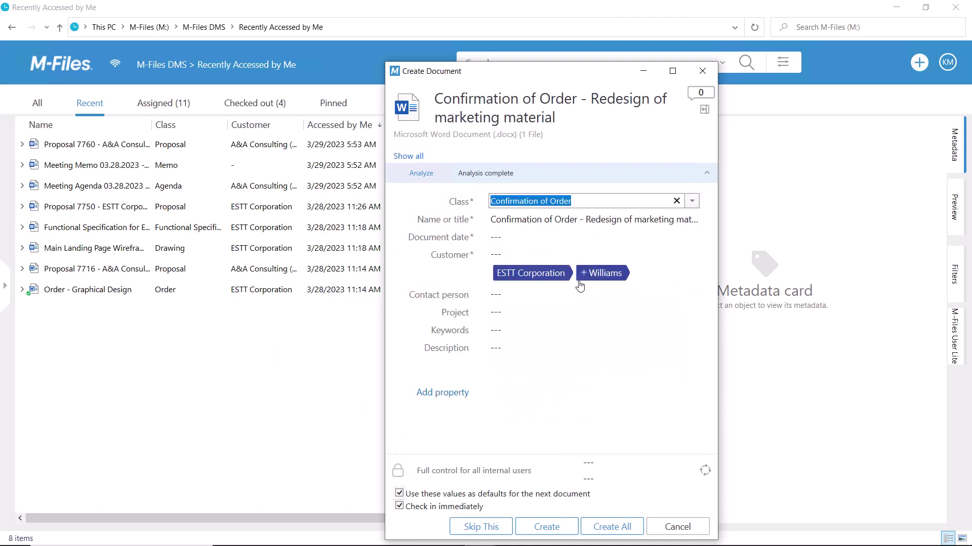
# Step: Set the document date to today, accept ESTT Corporation as customer, and pick its contact person
pyautogui.click(514, 242)
pyautogui.click(516, 397)
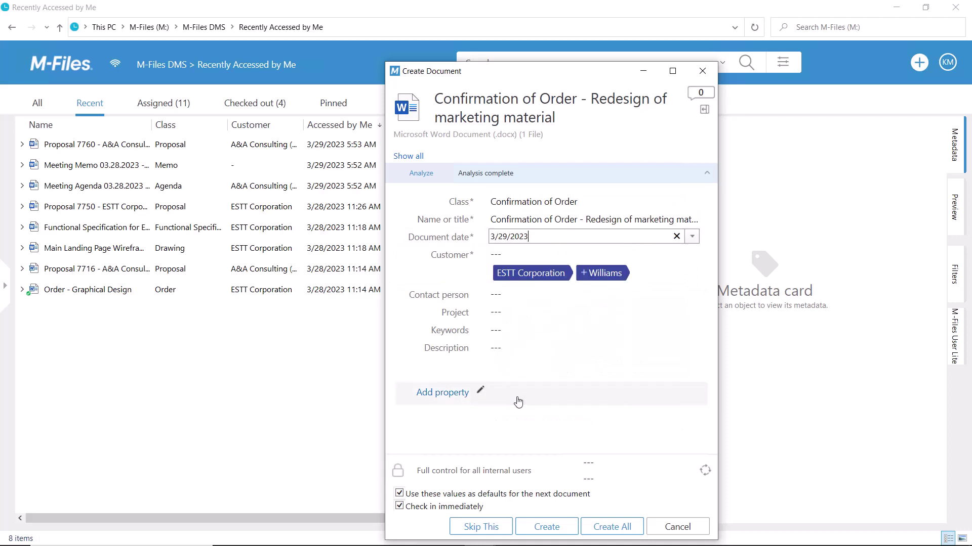
pyautogui.click(530, 276)
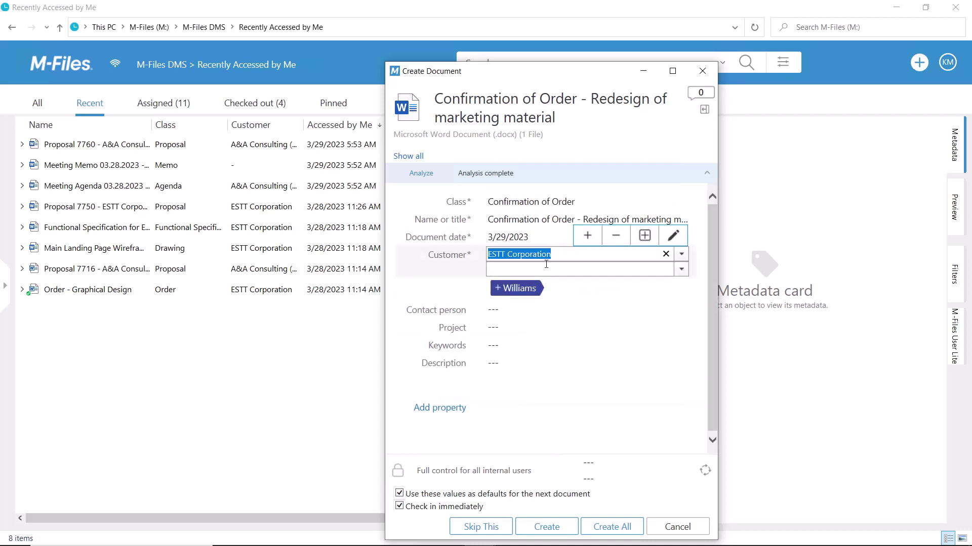
pyautogui.click(569, 313)
pyautogui.click(692, 298)
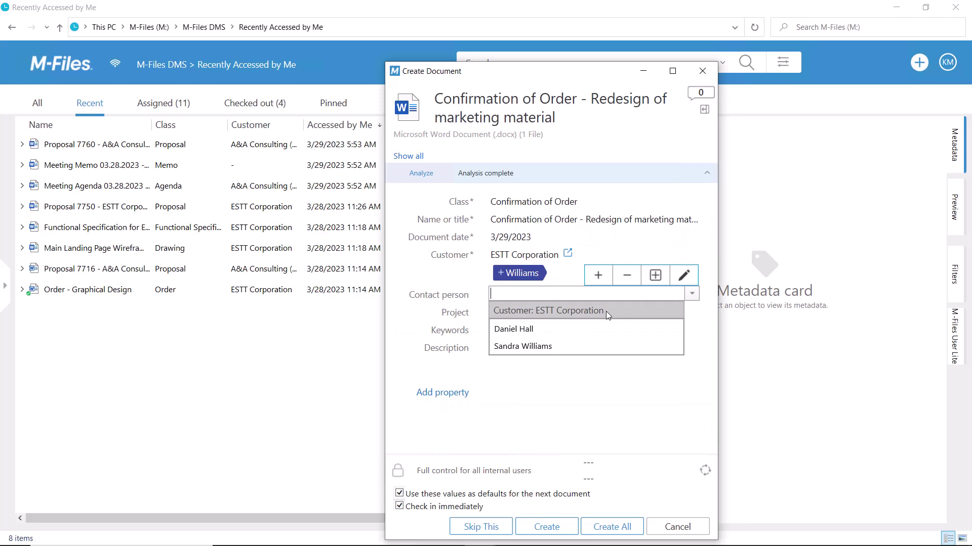
pyautogui.click(541, 351)
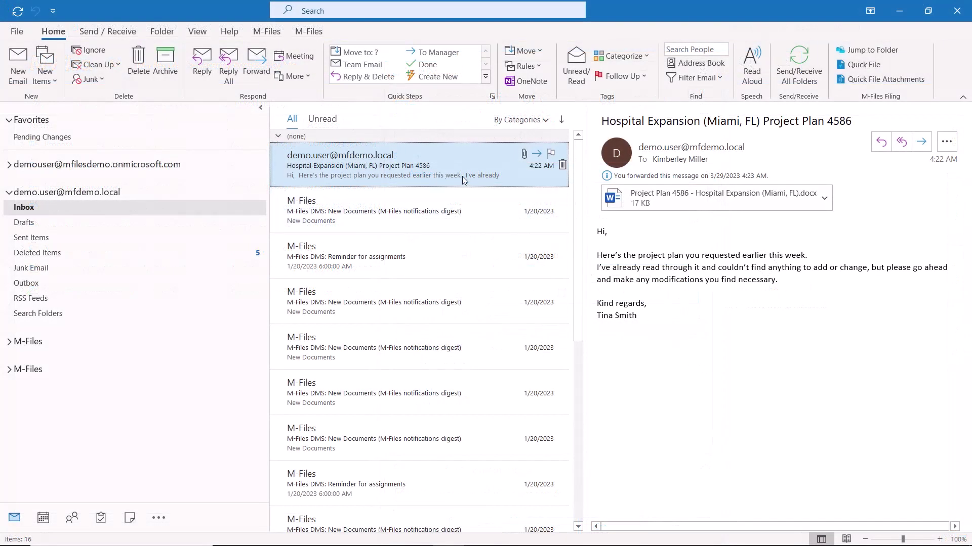
# Step: Drop the Project Plan 4586 email into M-Files and create it as a Correspondence document
pyautogui.moveTo(345, 161); pyautogui.dragTo(355, 431)
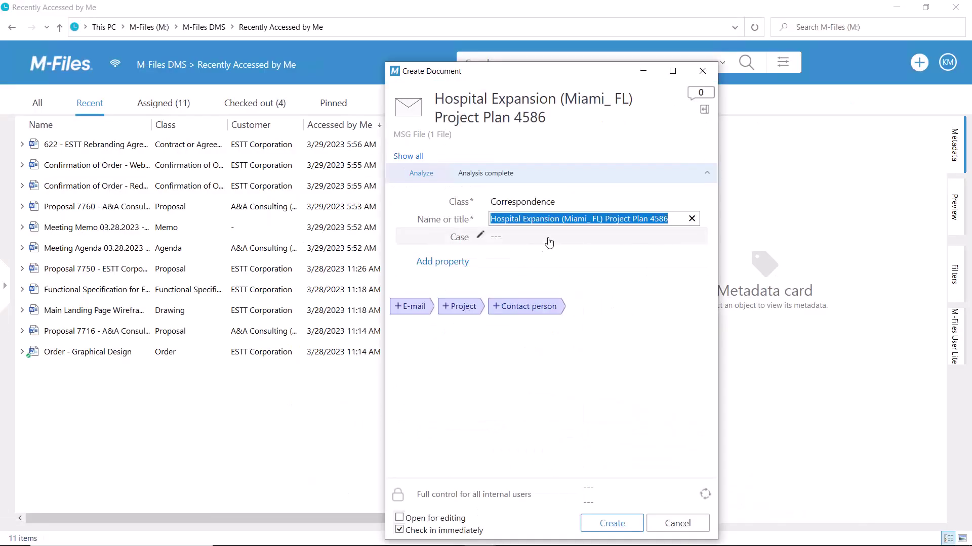
pyautogui.click(614, 240)
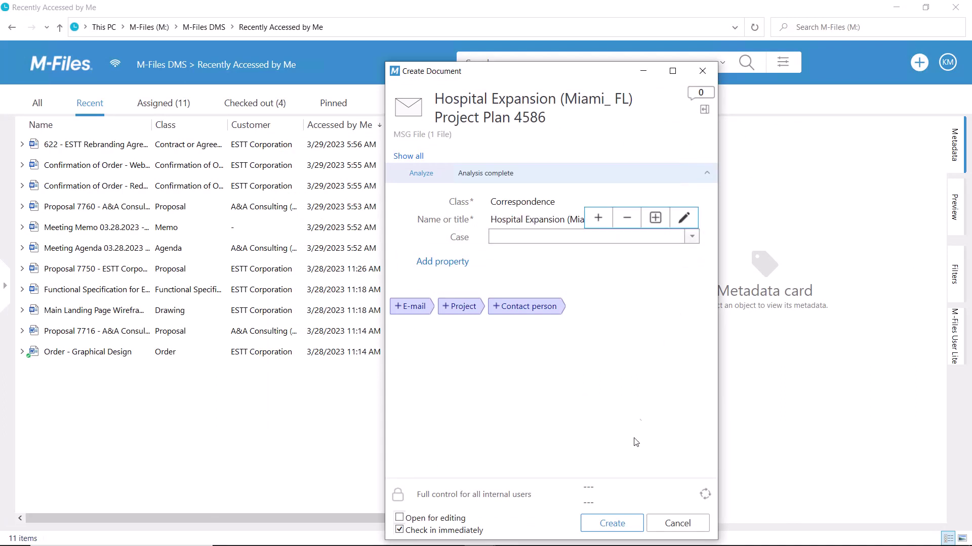
pyautogui.click(617, 526)
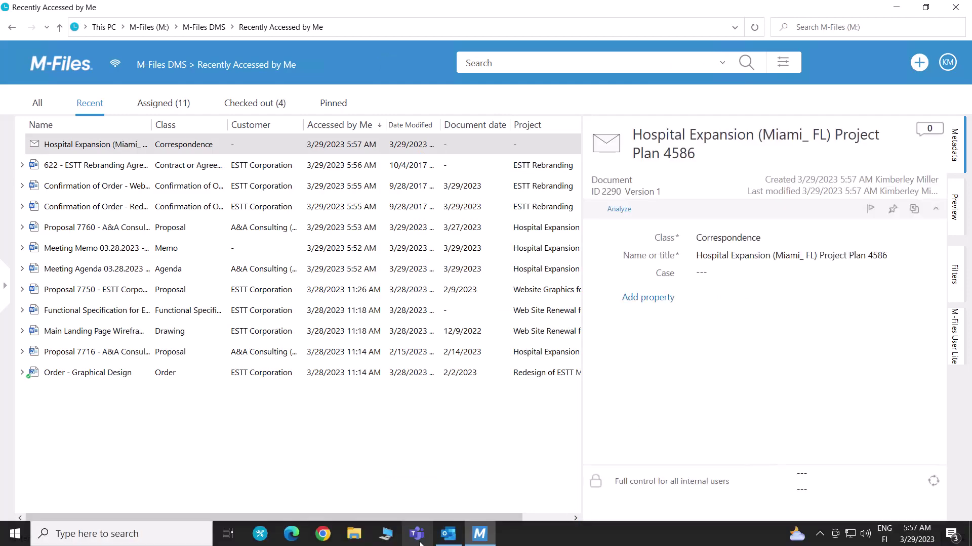
# Step: Bring the Project Plan 4586 attachment into M-Files and classify it as Project Plan
pyautogui.click(439, 537)
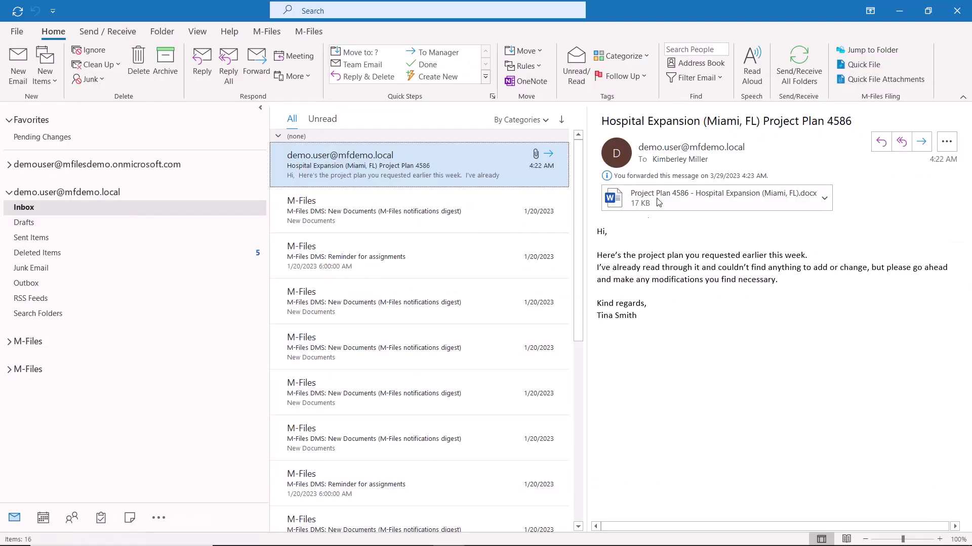
pyautogui.moveTo(661, 193); pyautogui.dragTo(365, 436)
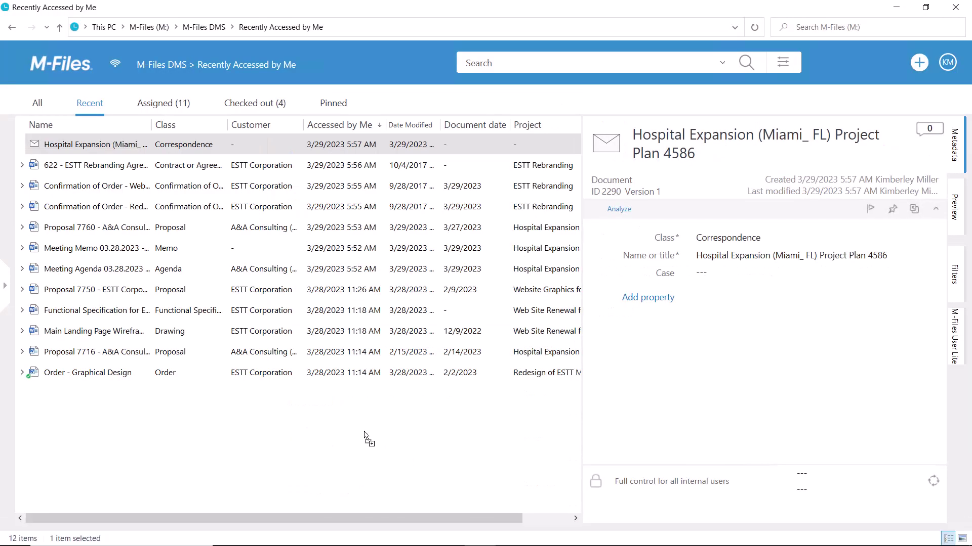
pyautogui.write('Proje')
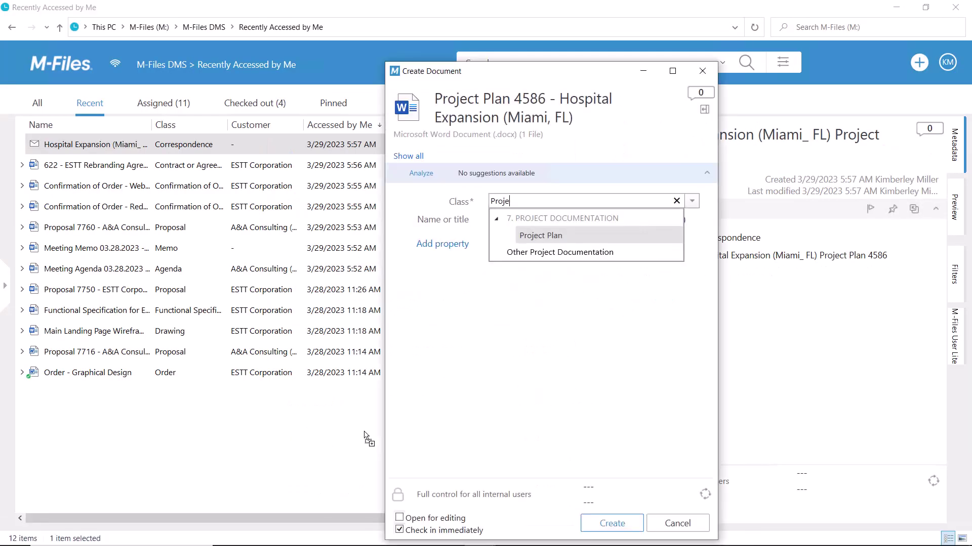
pyautogui.click(547, 235)
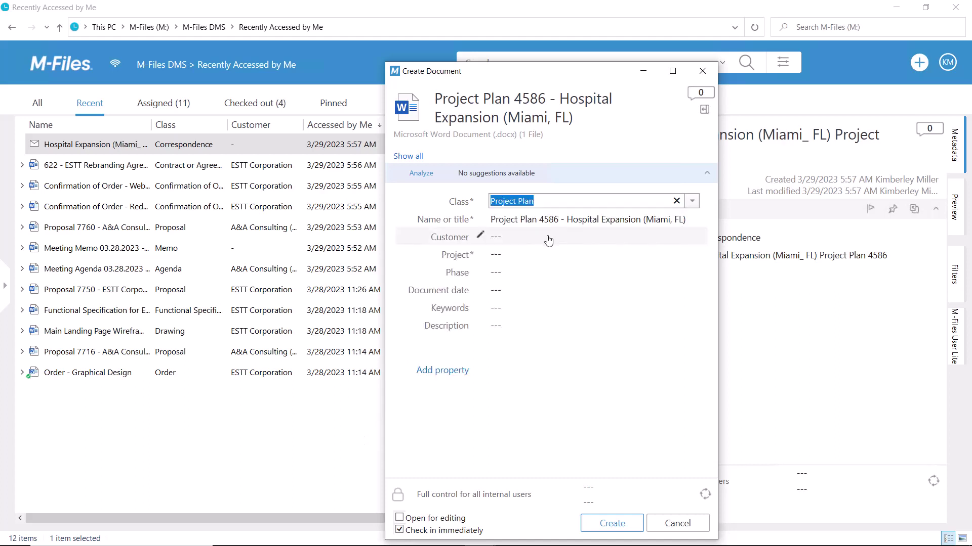
# Step: Set customer A&A Consulting (AEC), project Hospital Expansion (Miami, FL), and phase Planning
pyautogui.click(546, 239)
pyautogui.write('A')
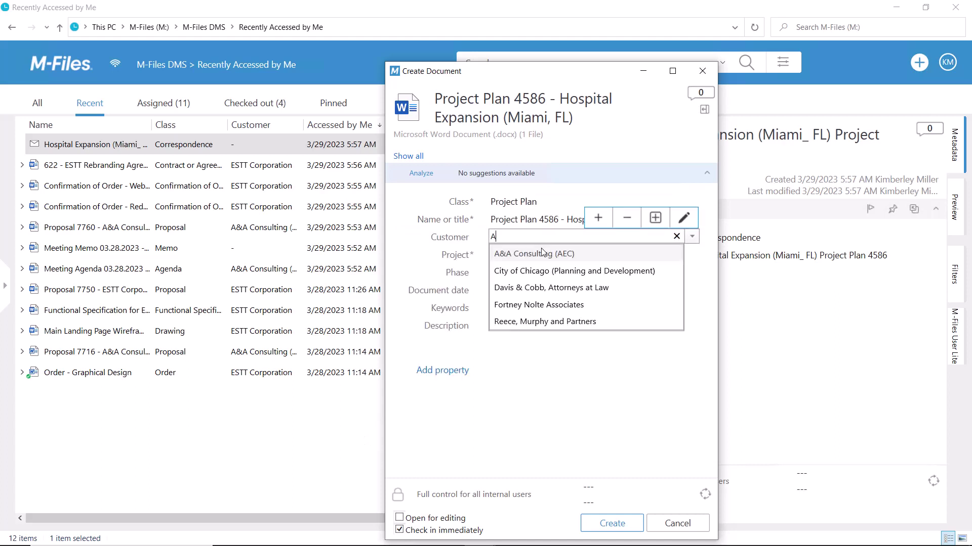
pyautogui.click(544, 254)
pyautogui.click(544, 254)
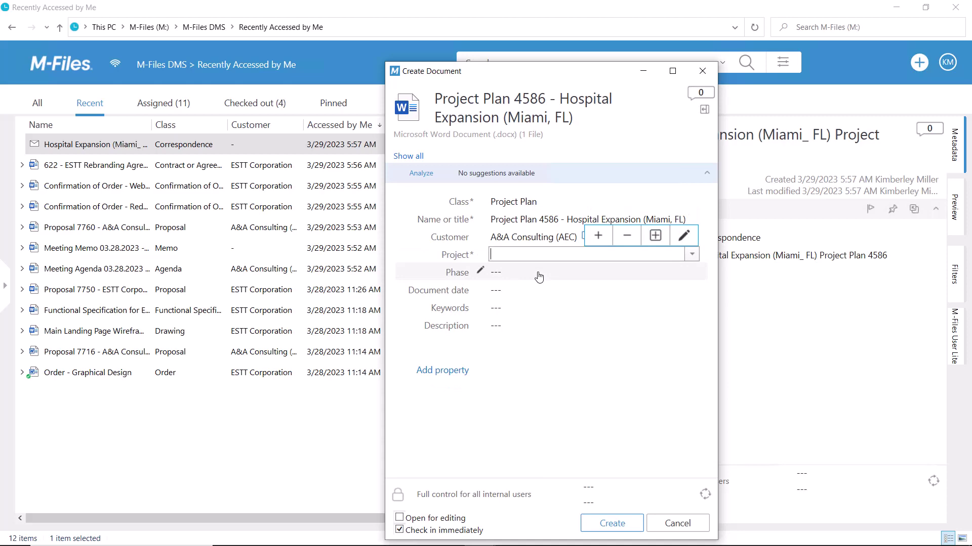
pyautogui.write('H')
pyautogui.click(543, 287)
pyautogui.click(541, 287)
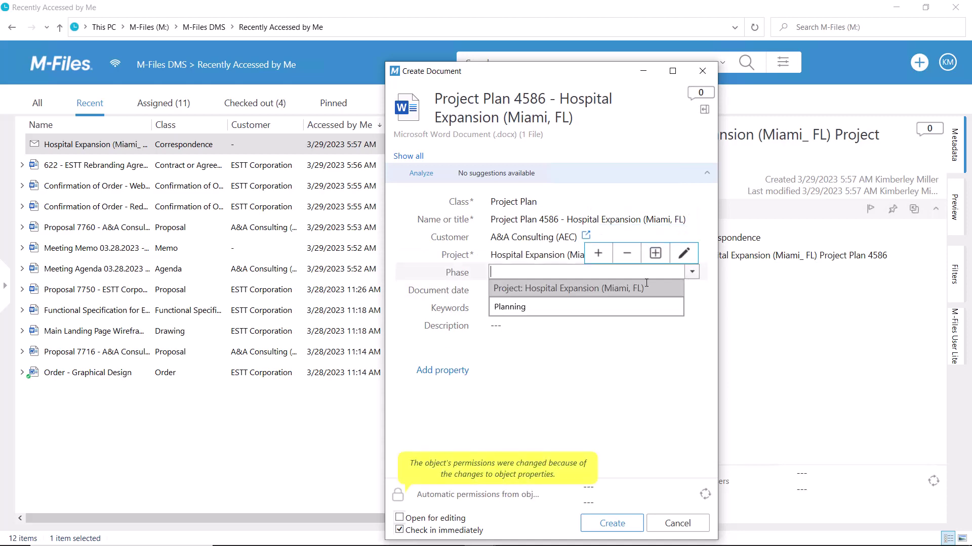
pyautogui.click(572, 308)
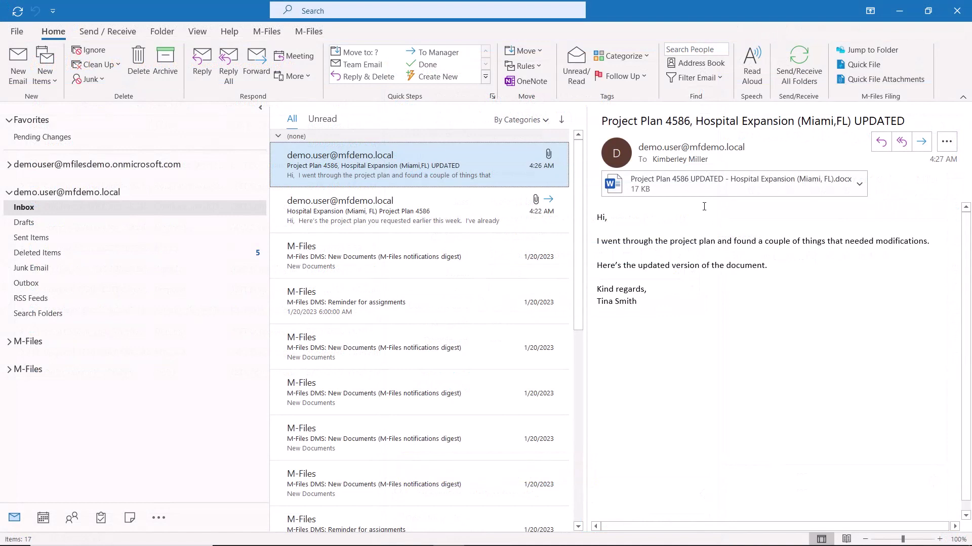
# Step: Drop the UPDATED attachment onto Project Plan 4586 and confirm replacing its contents
pyautogui.moveTo(684, 178); pyautogui.dragTo(125, 148)
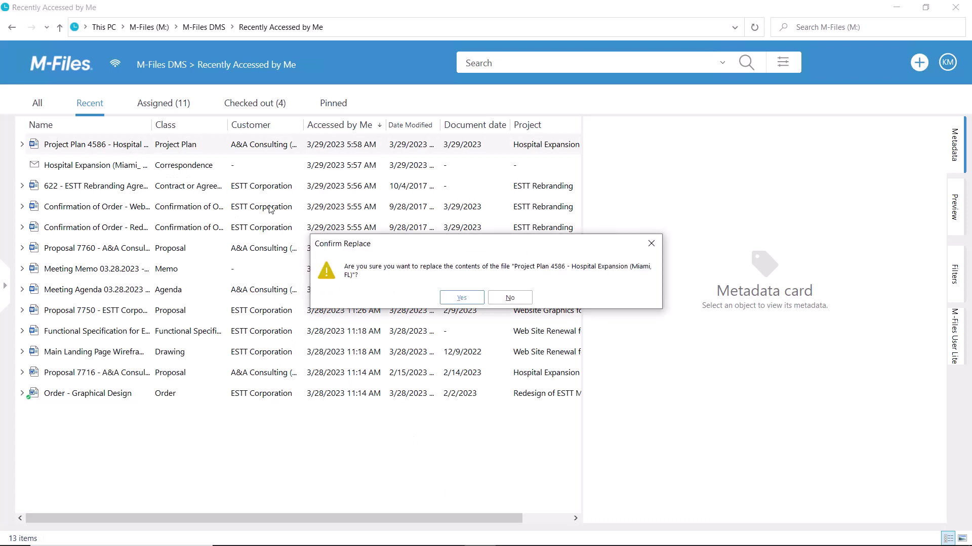
pyautogui.click(461, 297)
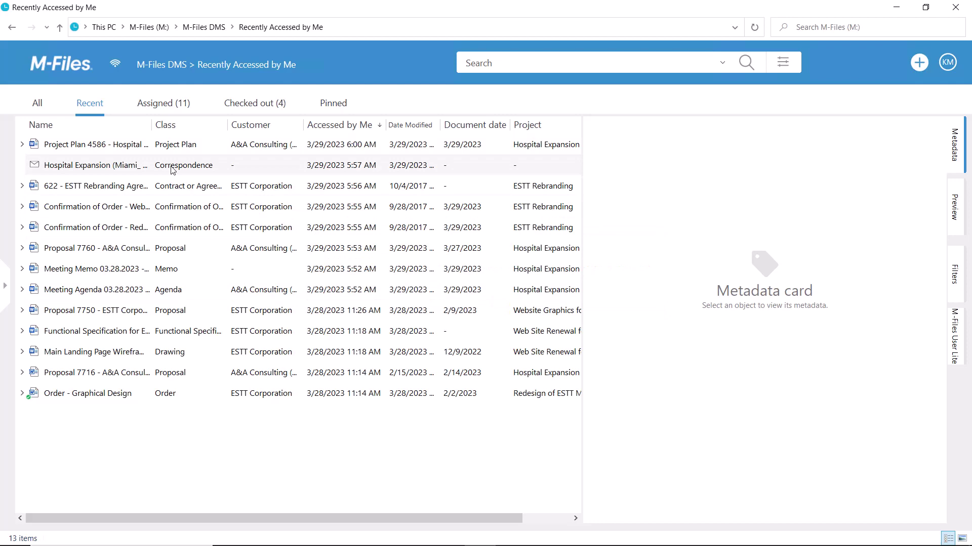
# Step: Show Project Plan 4586's related objects and its version history
pyautogui.click(22, 144)
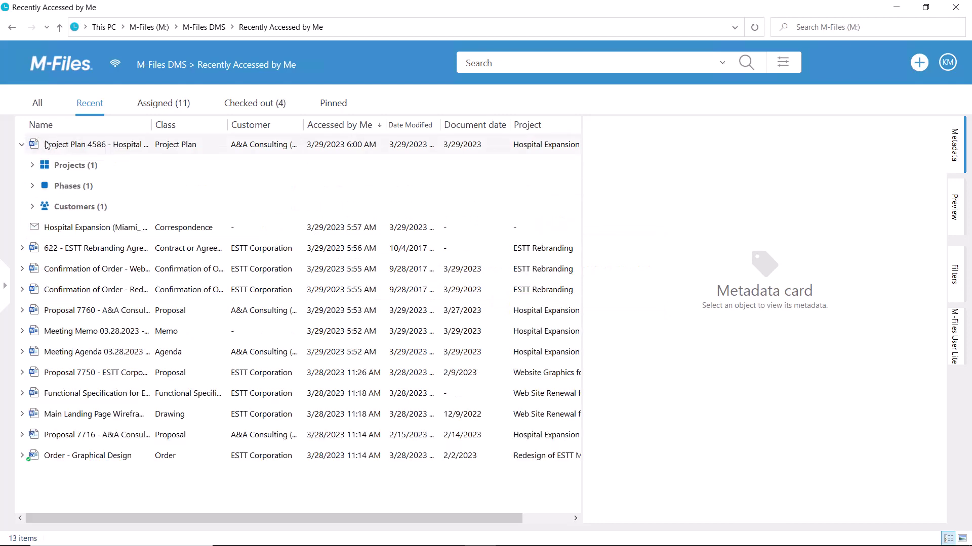
pyautogui.rightClick(99, 145)
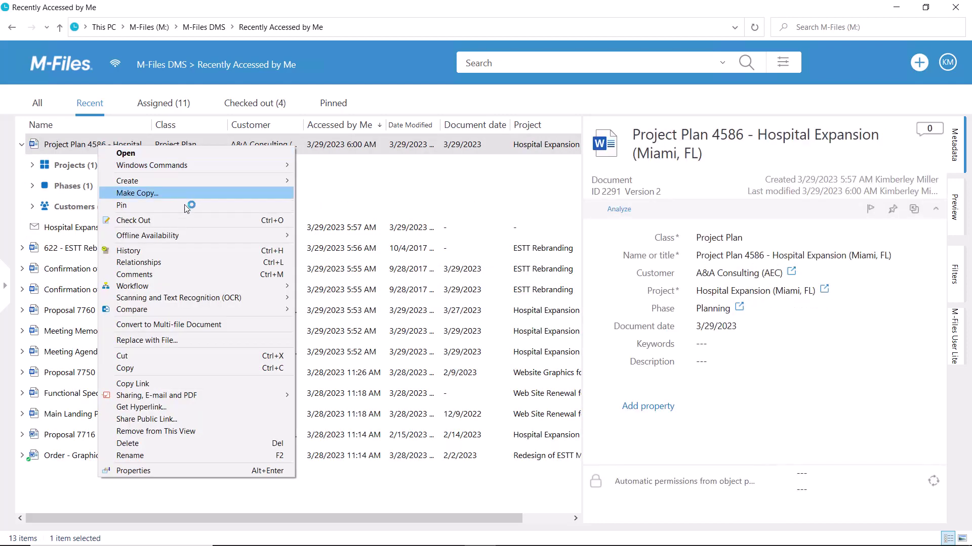
pyautogui.click(217, 252)
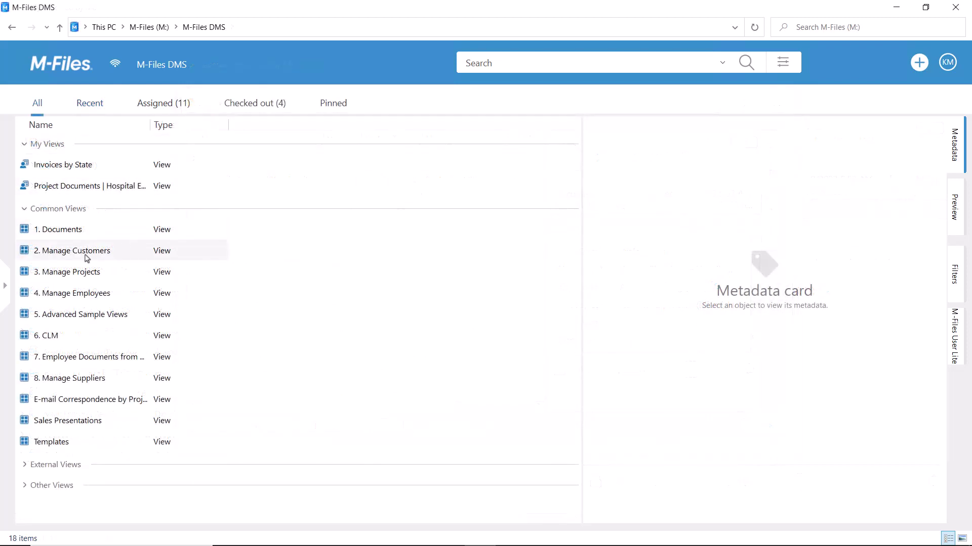
# Step: Open the All Projects view under 3. Manage Projects, then minimize M-Files
pyautogui.doubleClick(61, 273)
pyautogui.doubleClick(61, 148)
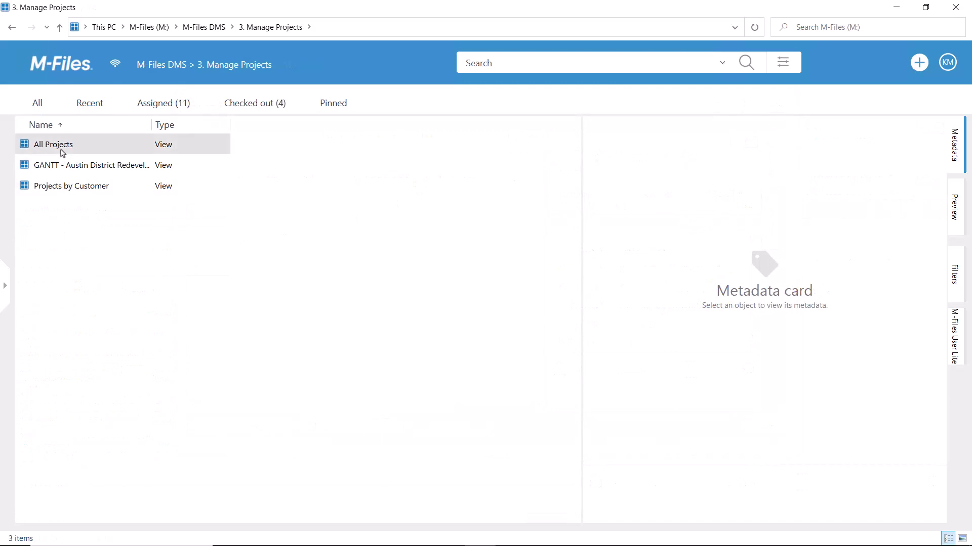
pyautogui.click(926, 7)
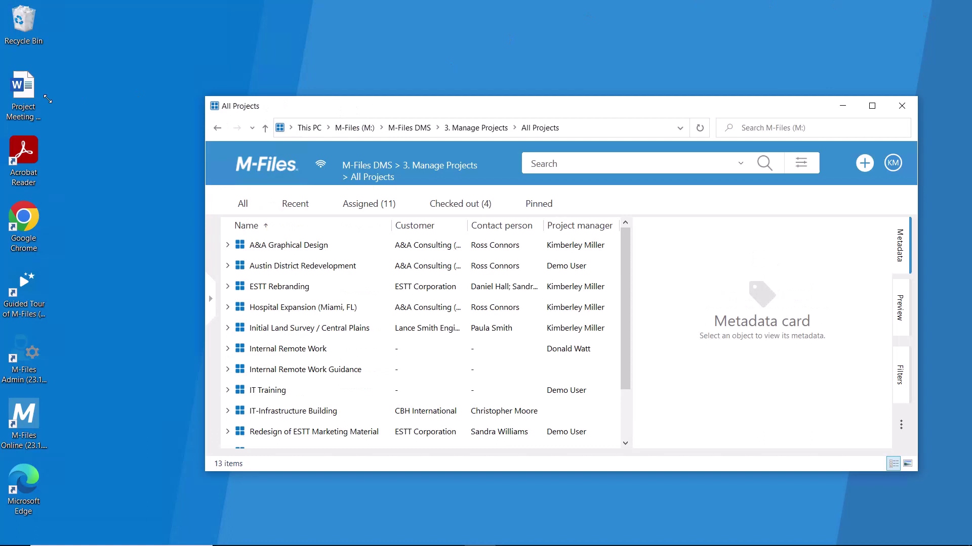
# Step: Add the desktop agenda file to ESTT Rebranding as an Agenda, auto-filling the customer
pyautogui.click(17, 92)
pyautogui.moveTo(16, 86); pyautogui.dragTo(280, 286)
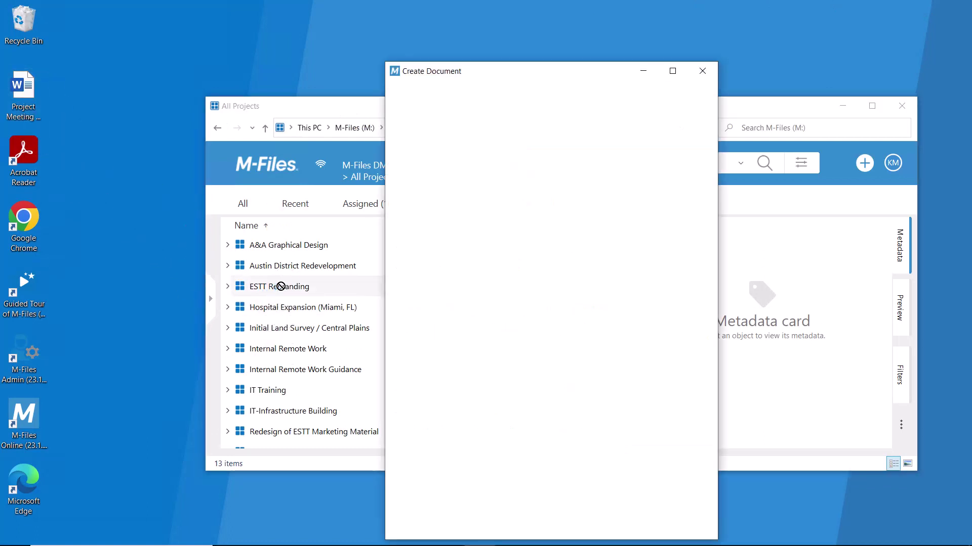
pyautogui.write('age')
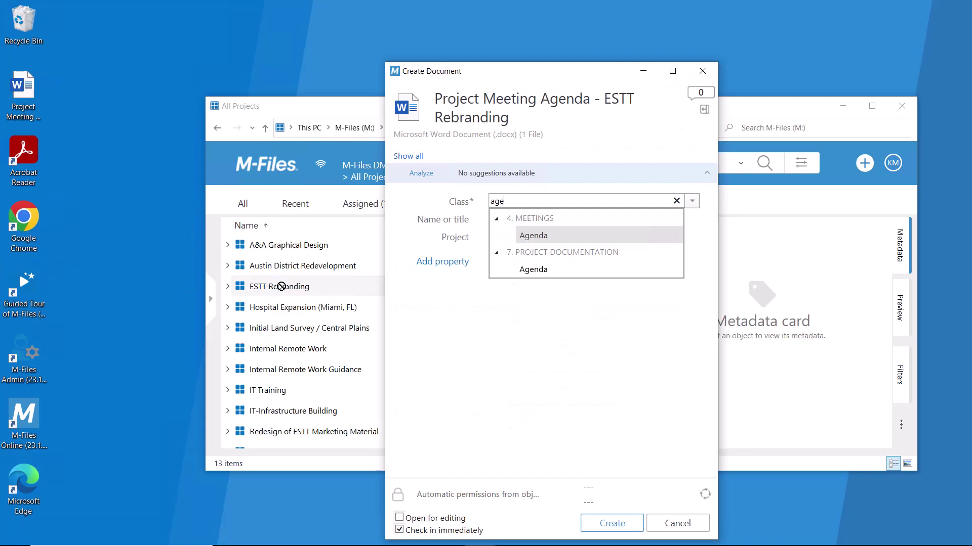
pyautogui.click(589, 238)
pyautogui.click(549, 333)
# Step: Set event and document dates to March 29, 2023 and create the agenda
pyautogui.click(548, 236)
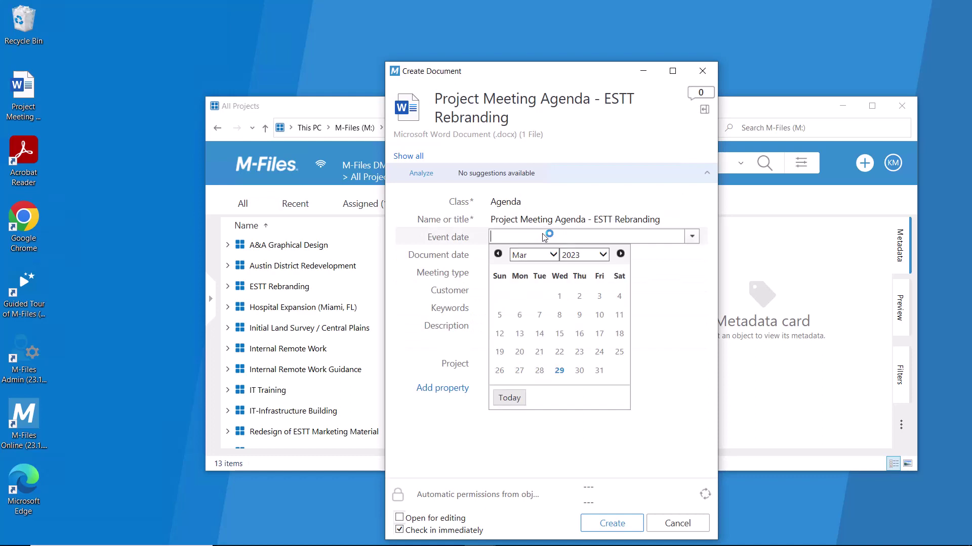
pyautogui.click(559, 371)
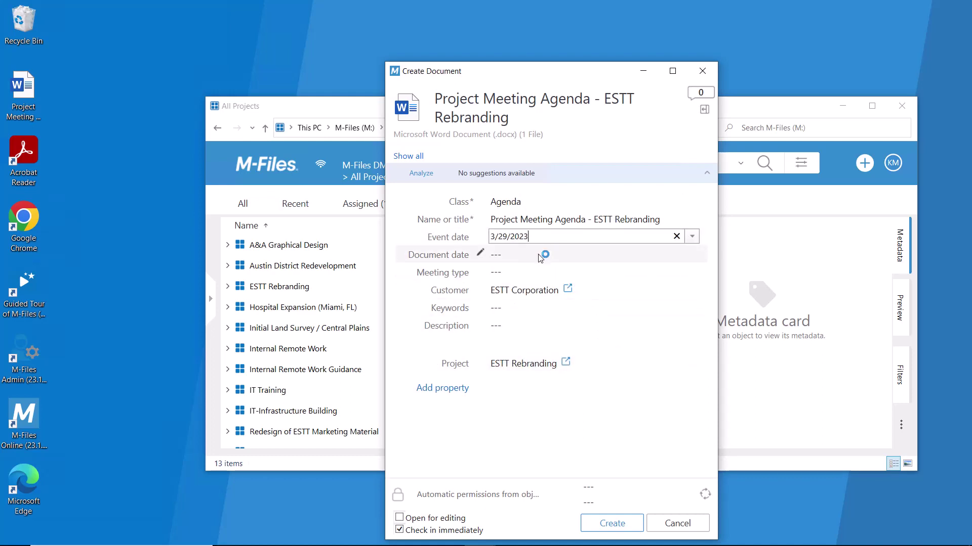
pyautogui.click(537, 253)
pyautogui.click(560, 388)
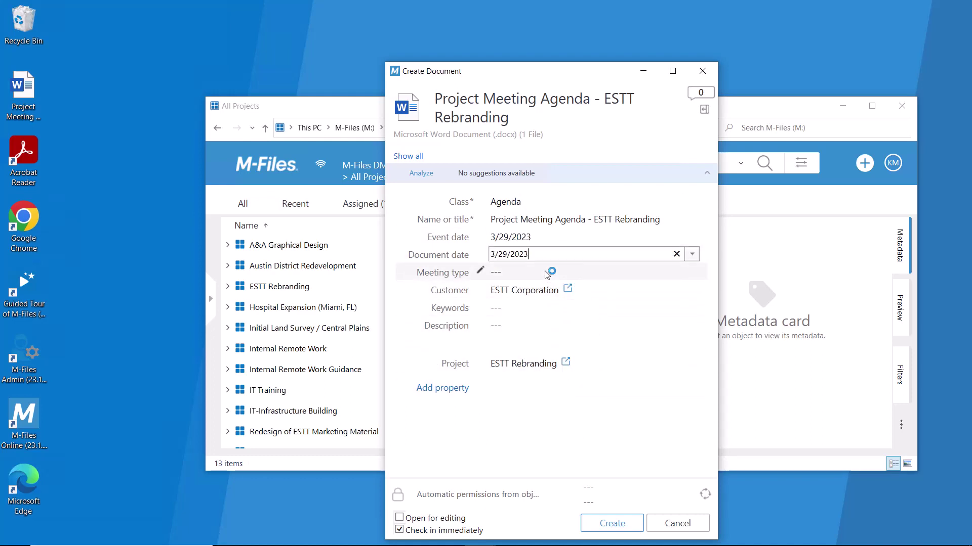
pyautogui.click(678, 272)
pyautogui.click(692, 273)
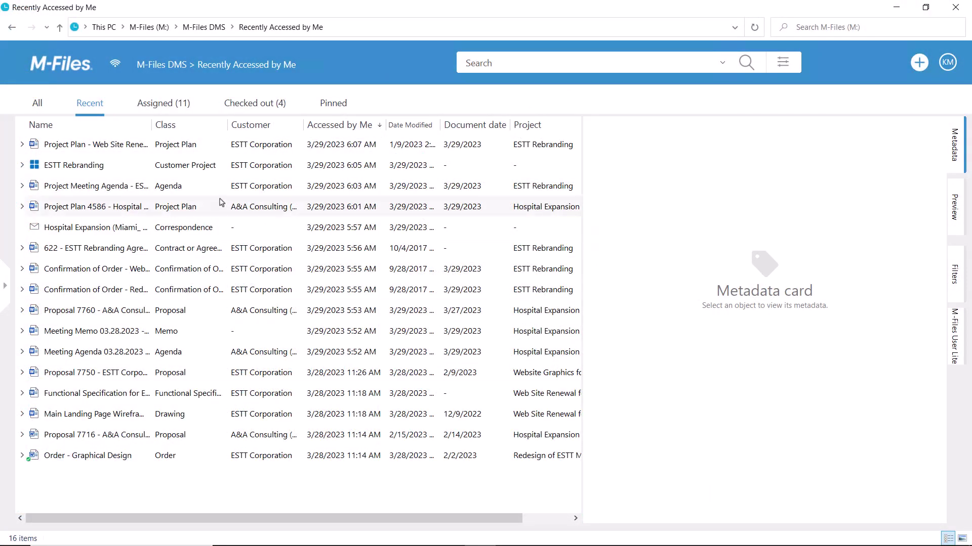
# Step: Relate the Project Plan - Web Site Renewal for ESTT 2023 to ESTT Rebranding
pyautogui.moveTo(122, 148); pyautogui.dragTo(104, 169)
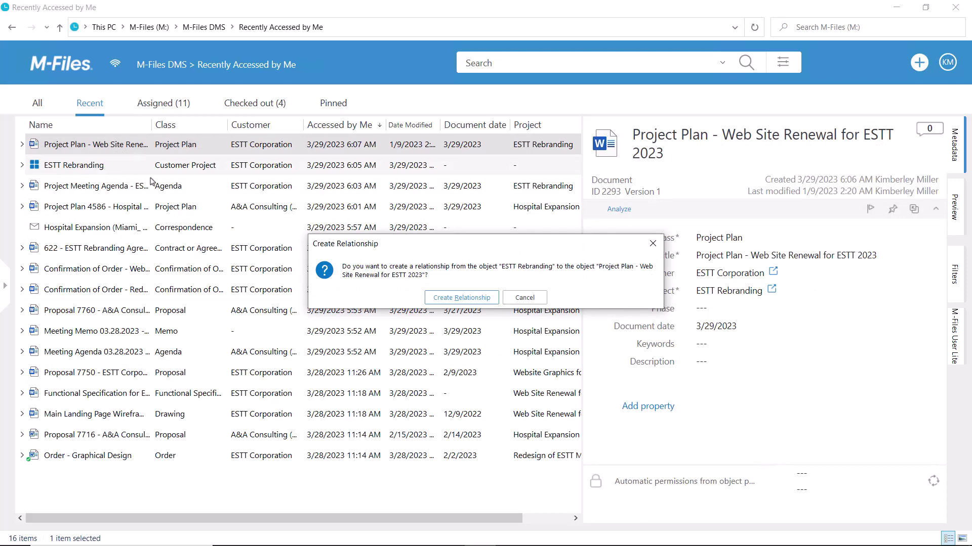
pyautogui.click(462, 298)
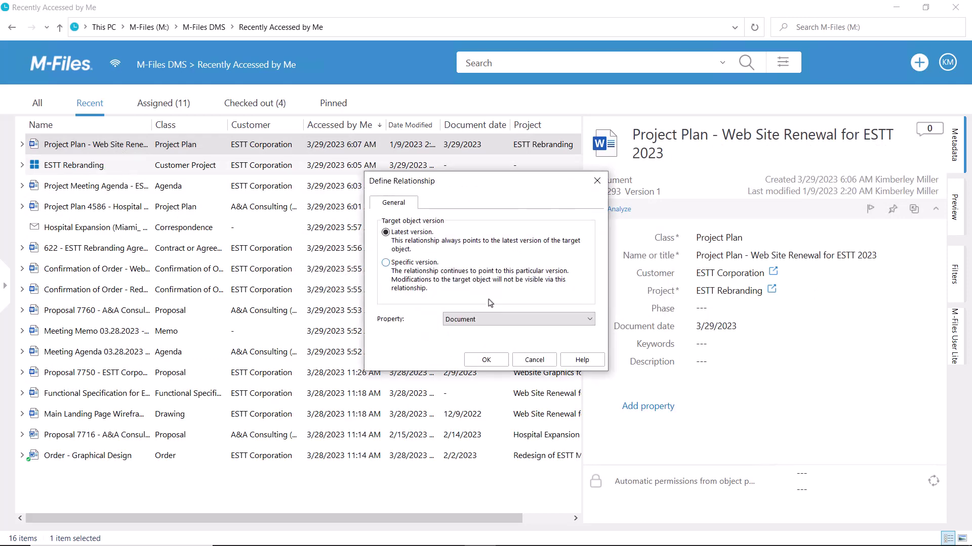
pyautogui.click(486, 359)
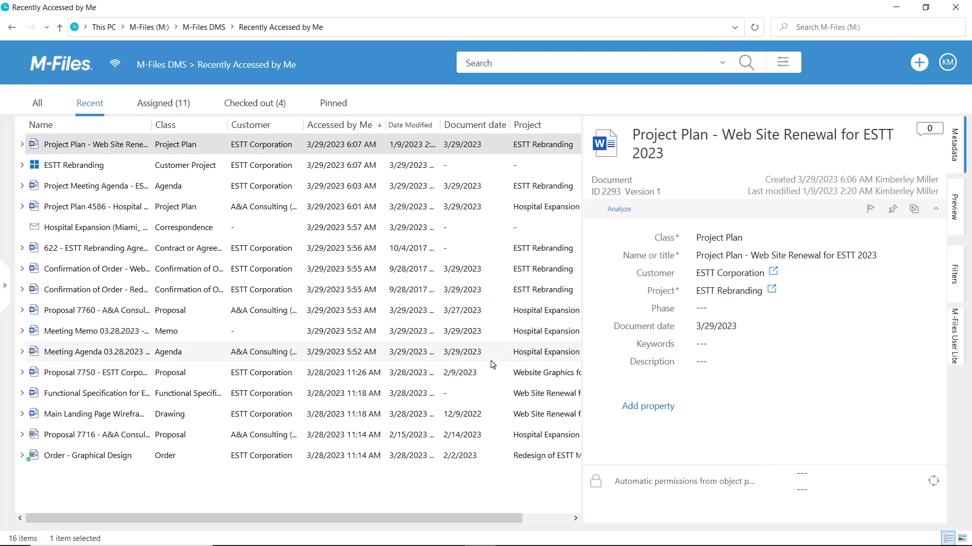
# Step: Add the 622 ESTT Rebranding agreement to the project's relationships
pyautogui.rightClick(100, 165)
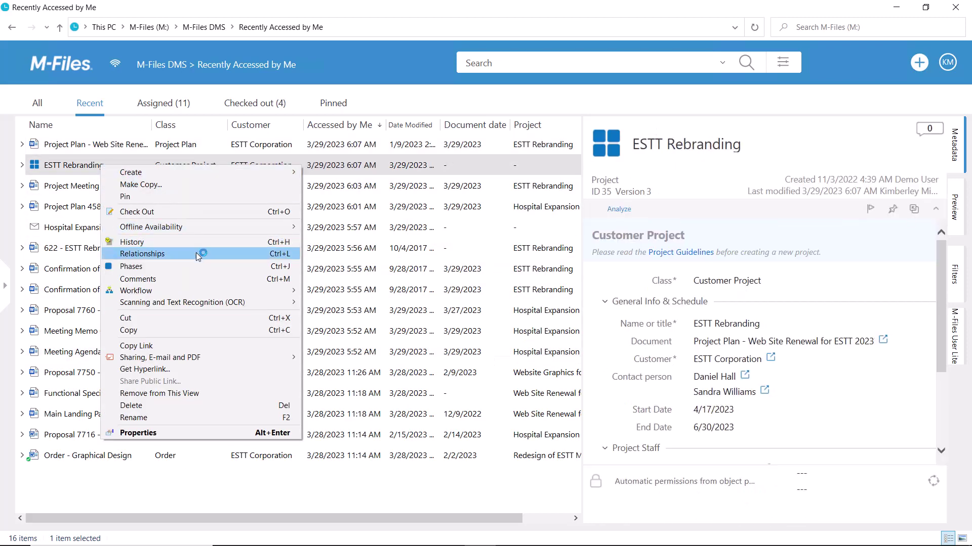
pyautogui.click(199, 254)
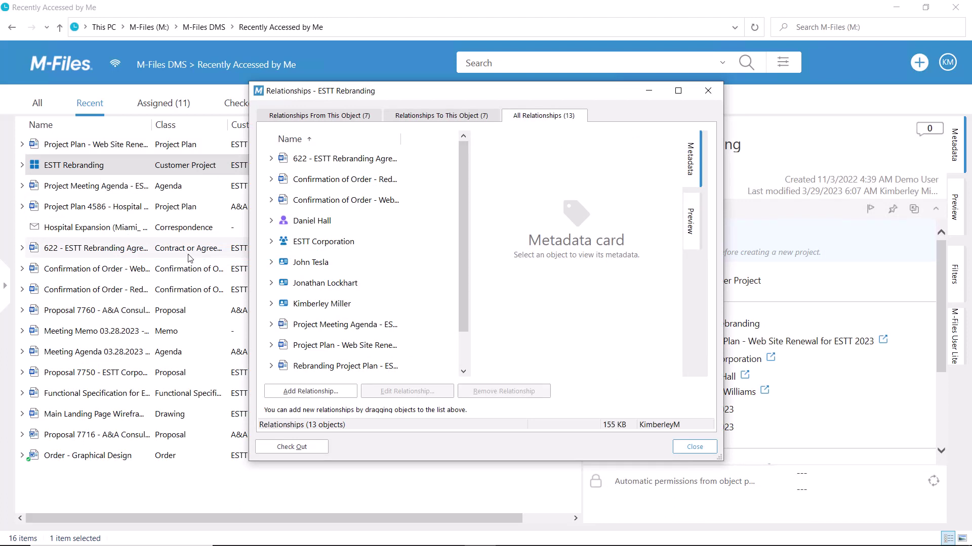
pyautogui.click(71, 252)
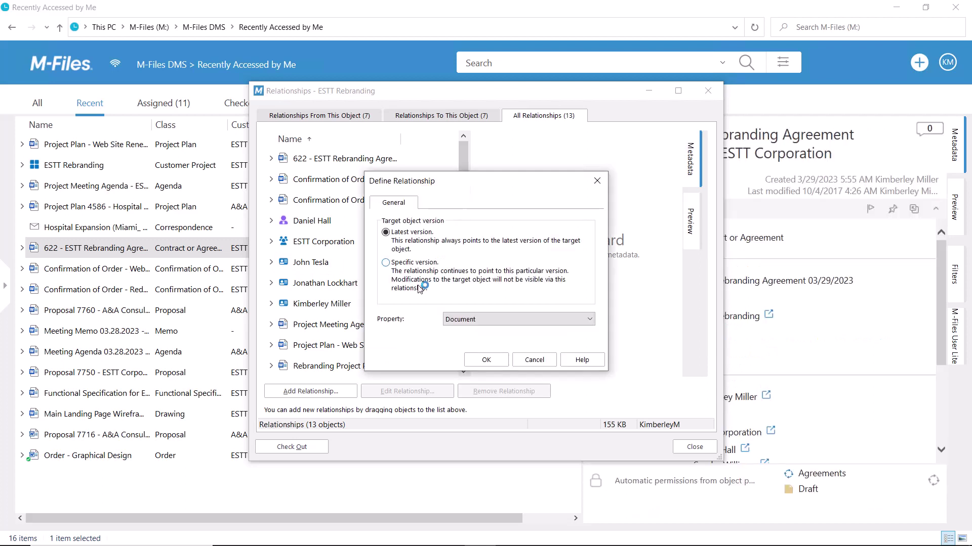
pyautogui.click(486, 362)
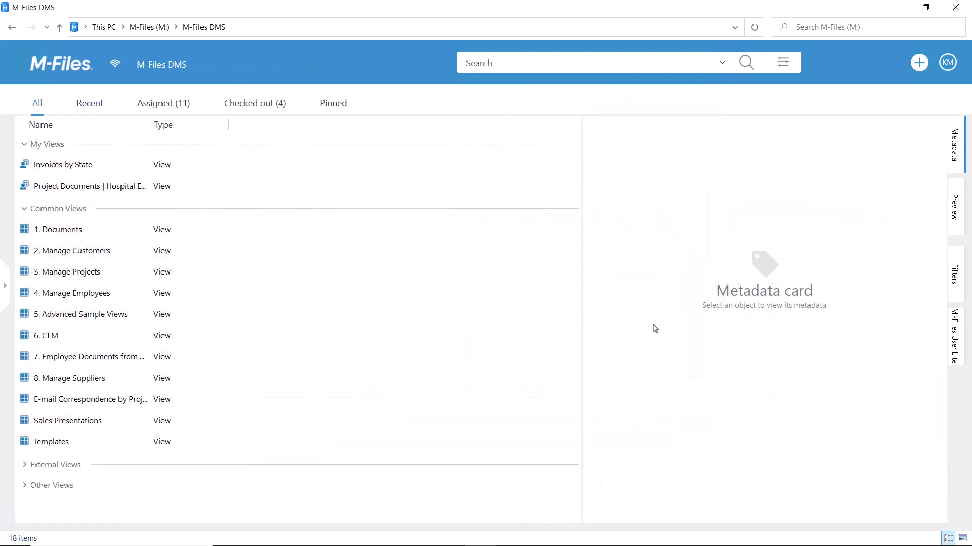
# Step: Open the Contract or Agreement folder under Hospital Expansion project documents and restore the window
pyautogui.doubleClick(104, 193)
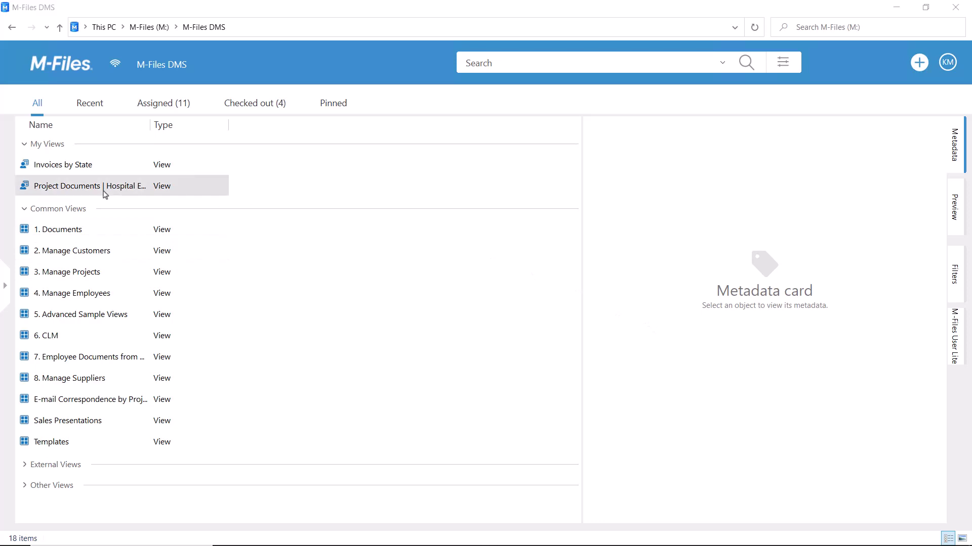
pyautogui.doubleClick(104, 187)
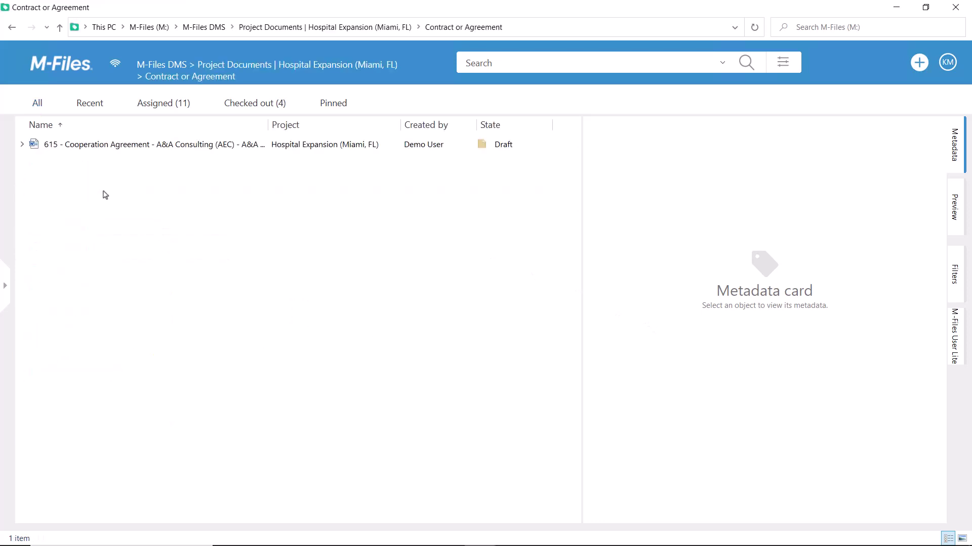
pyautogui.click(925, 7)
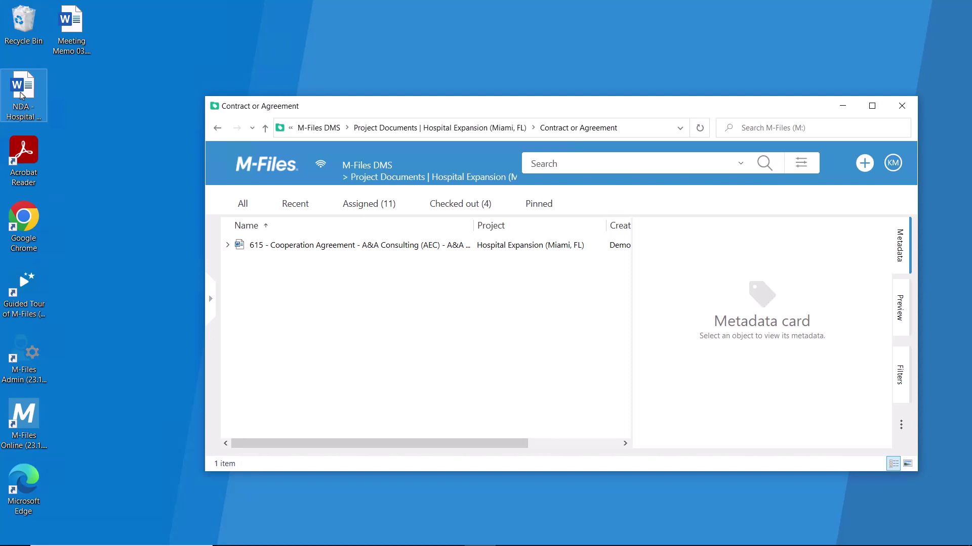
# Step: Drop the NDA file in, accept the contact auto-fill, and enter the title NDA - Hospital Expansion
pyautogui.moveTo(21, 95); pyautogui.dragTo(360, 344)
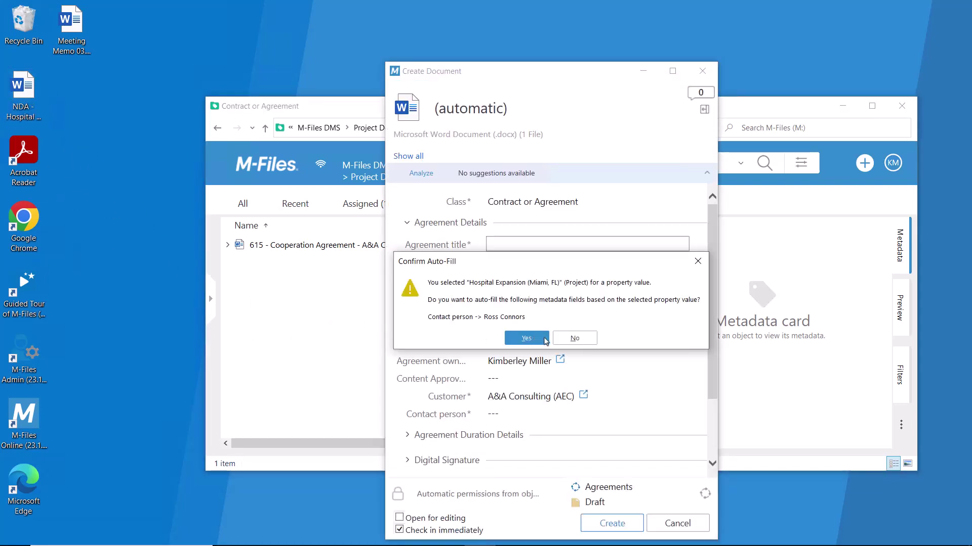
pyautogui.click(545, 340)
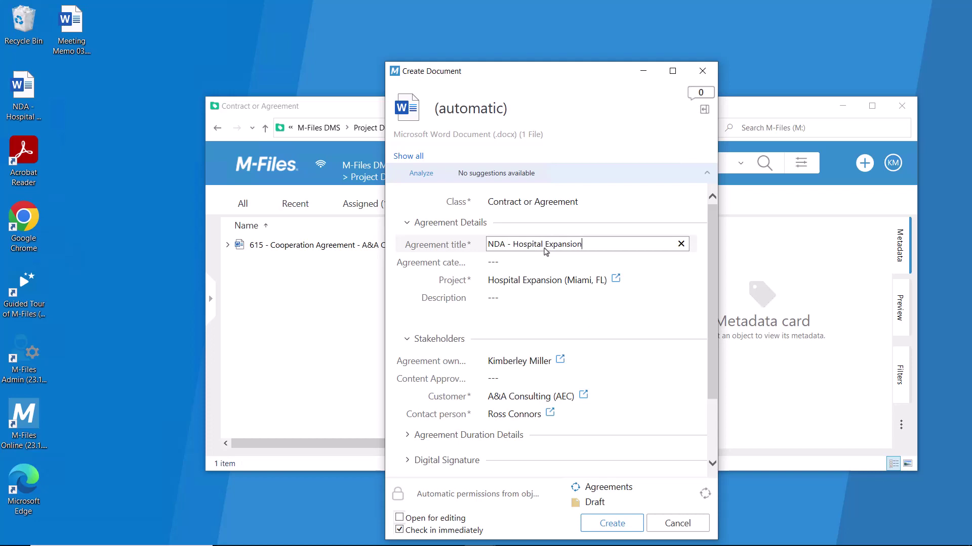
pyautogui.write('ami, F')
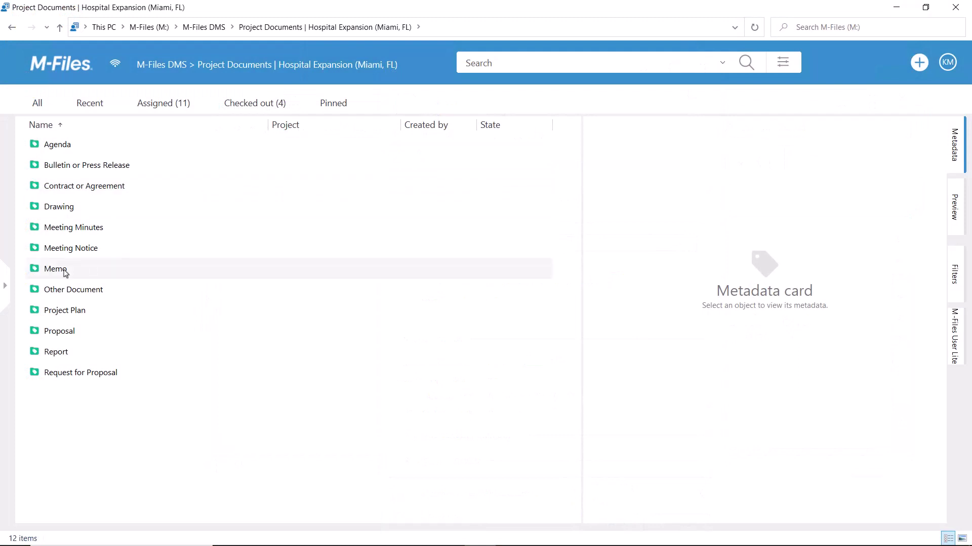
# Step: Pin the Hospital Expansion Memo folder and open it from the Pinned tab
pyautogui.rightClick(65, 274)
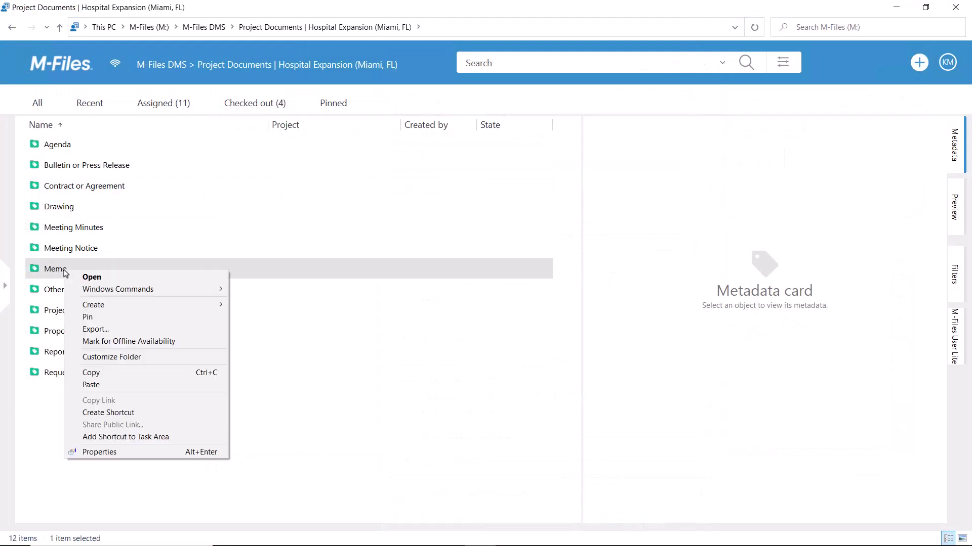
pyautogui.click(119, 318)
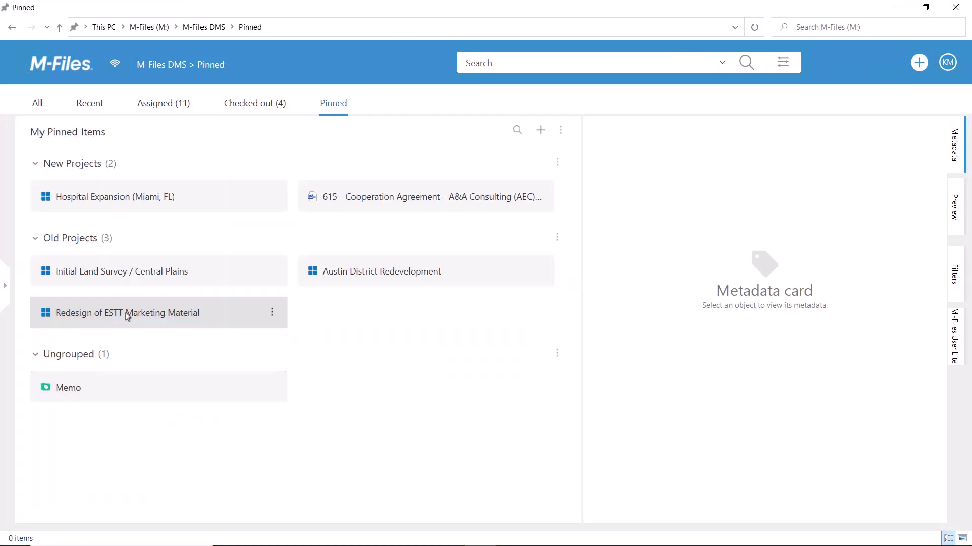
pyautogui.doubleClick(118, 390)
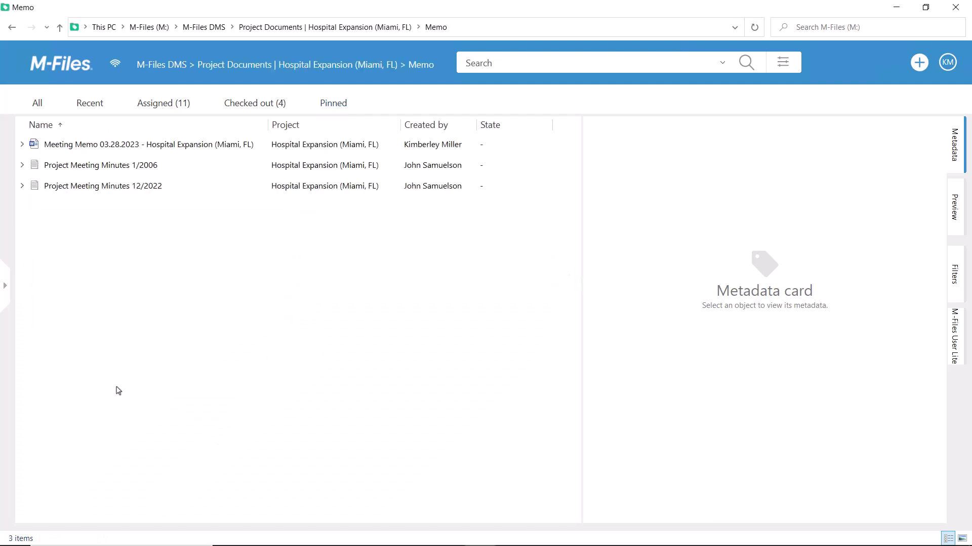
pyautogui.click(926, 7)
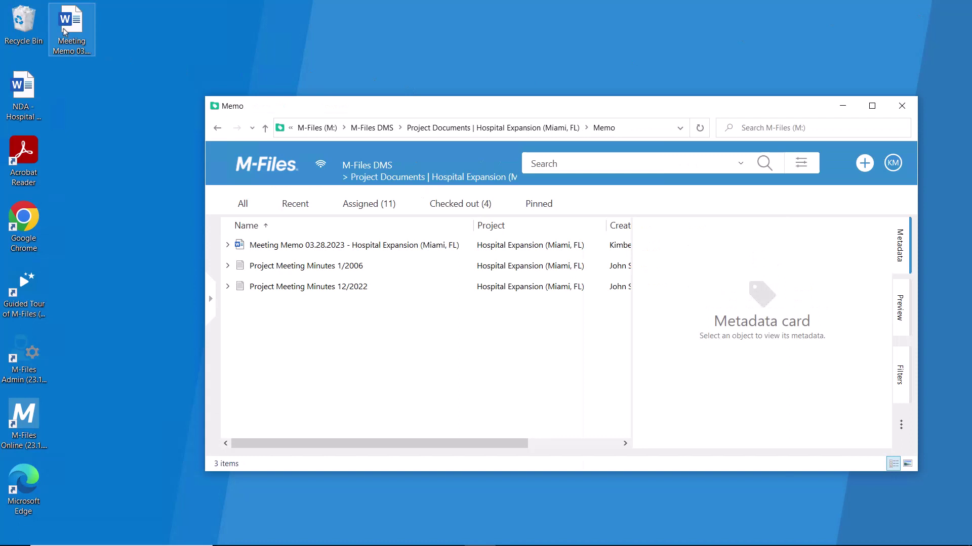
# Step: Drop the Meeting Memo 03.29.2023 file into the Memo view and date its event and document 3/29/2023
pyautogui.moveTo(71, 26); pyautogui.dragTo(317, 349)
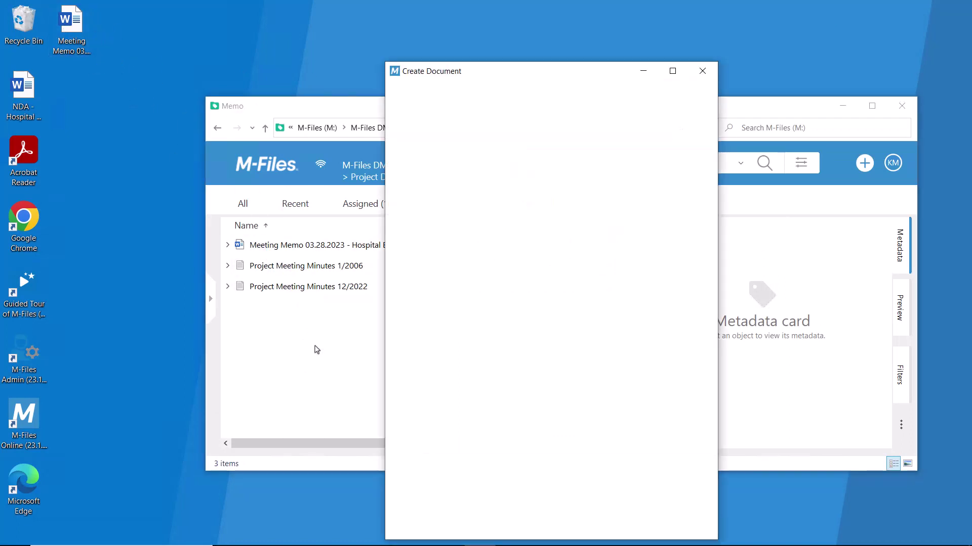
pyautogui.click(579, 239)
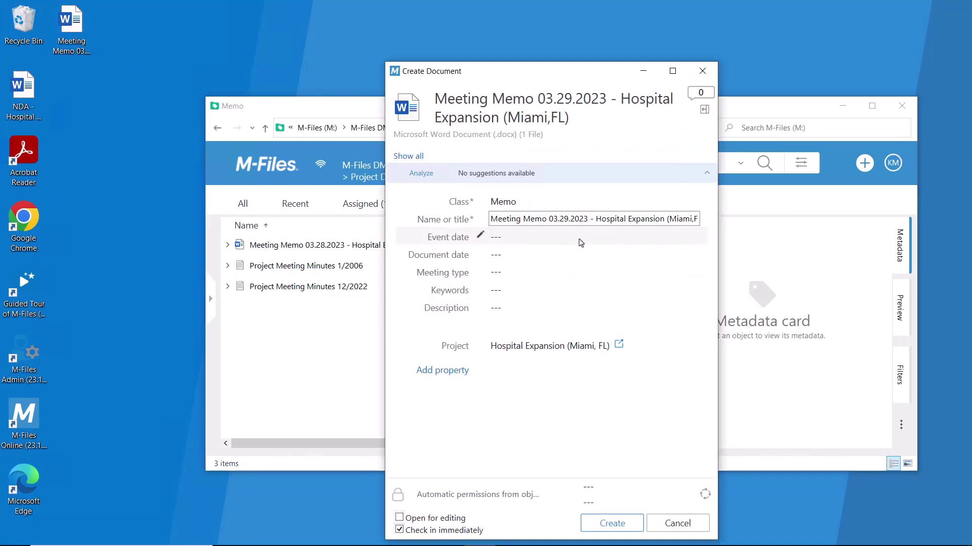
pyautogui.click(513, 399)
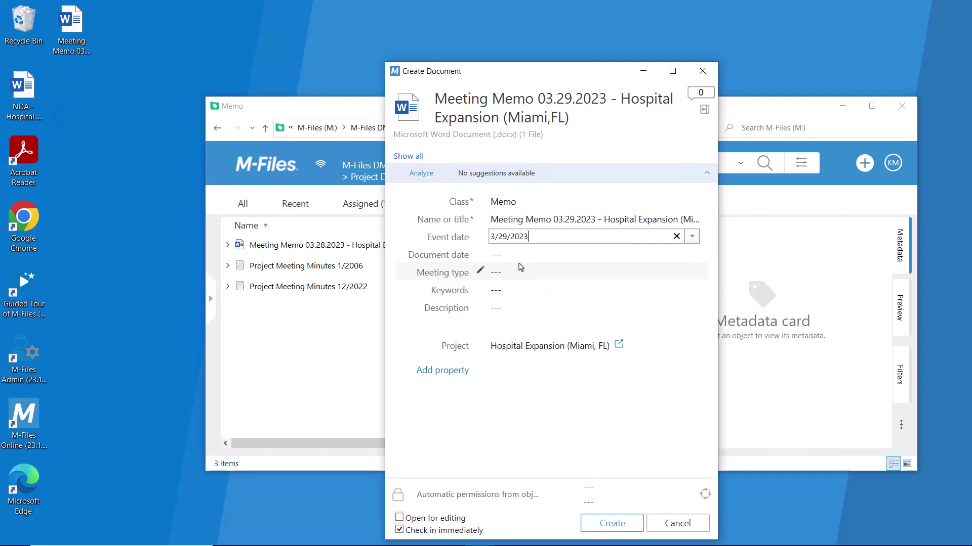
pyautogui.click(520, 258)
pyautogui.click(511, 417)
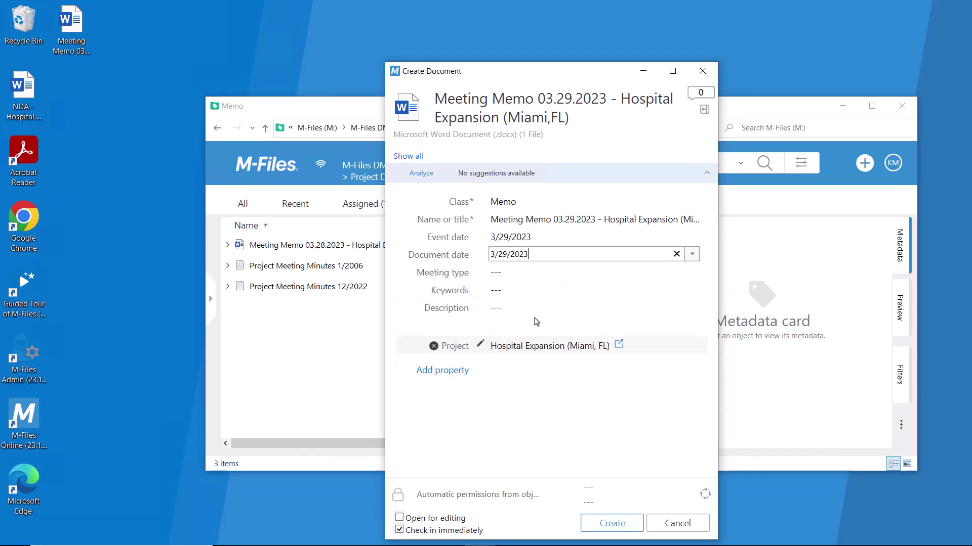
pyautogui.click(541, 273)
pyautogui.click(692, 272)
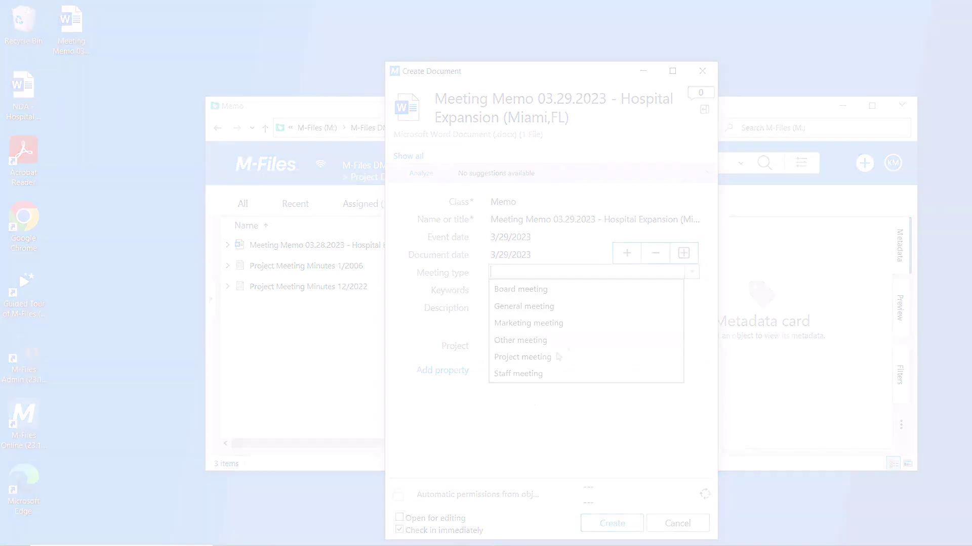